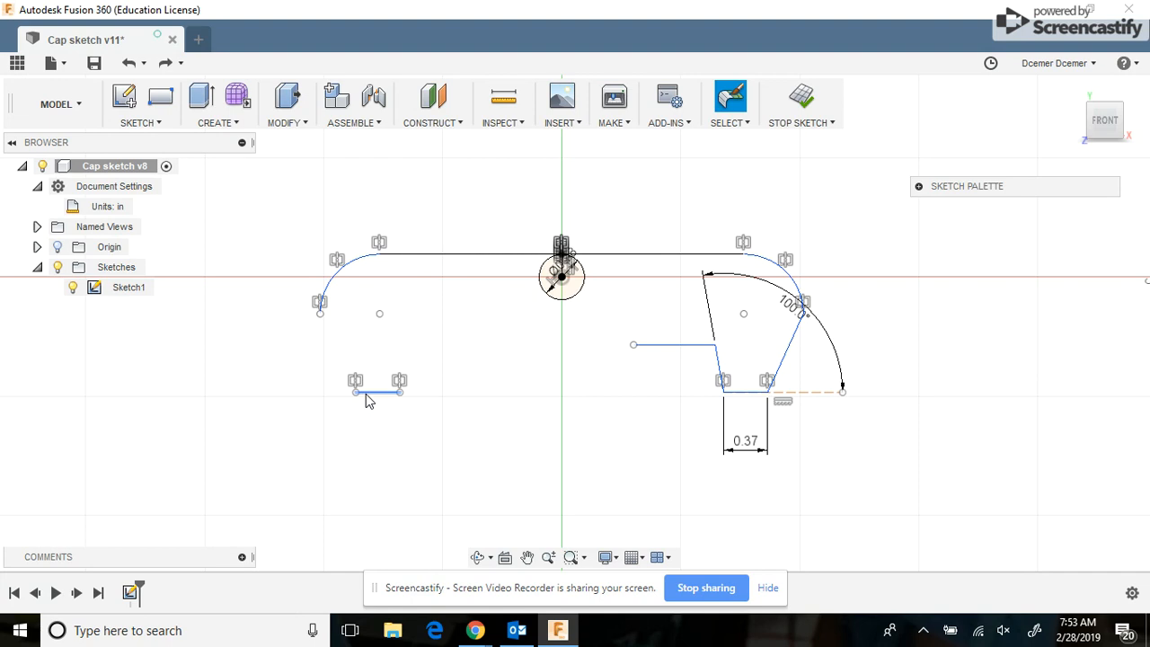
Redo the left-side edits through the vertical line and 0.33 in offset until only the short bottom line remains below the left arc.
click(165, 65)
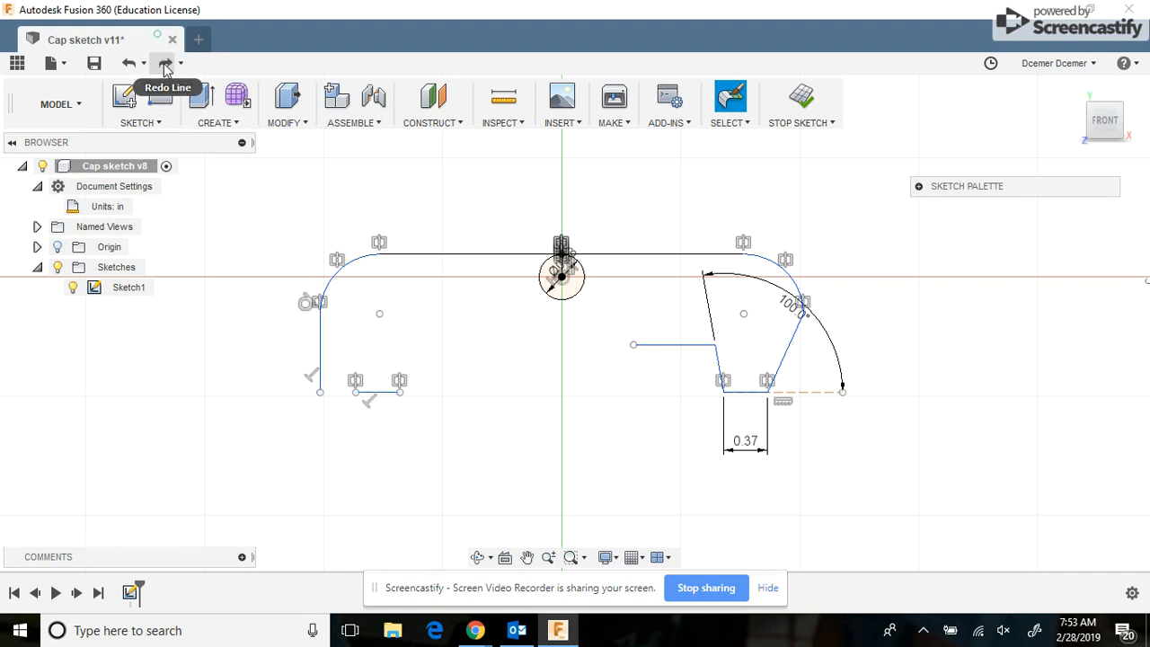
click(165, 64)
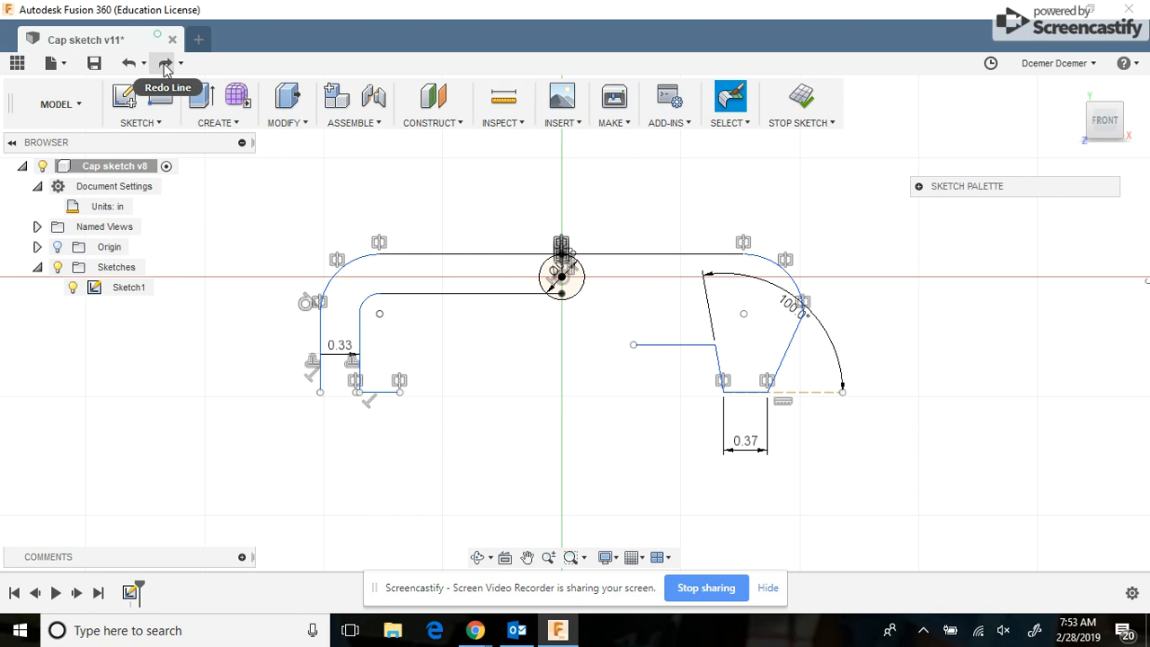
click(165, 65)
click(165, 65)
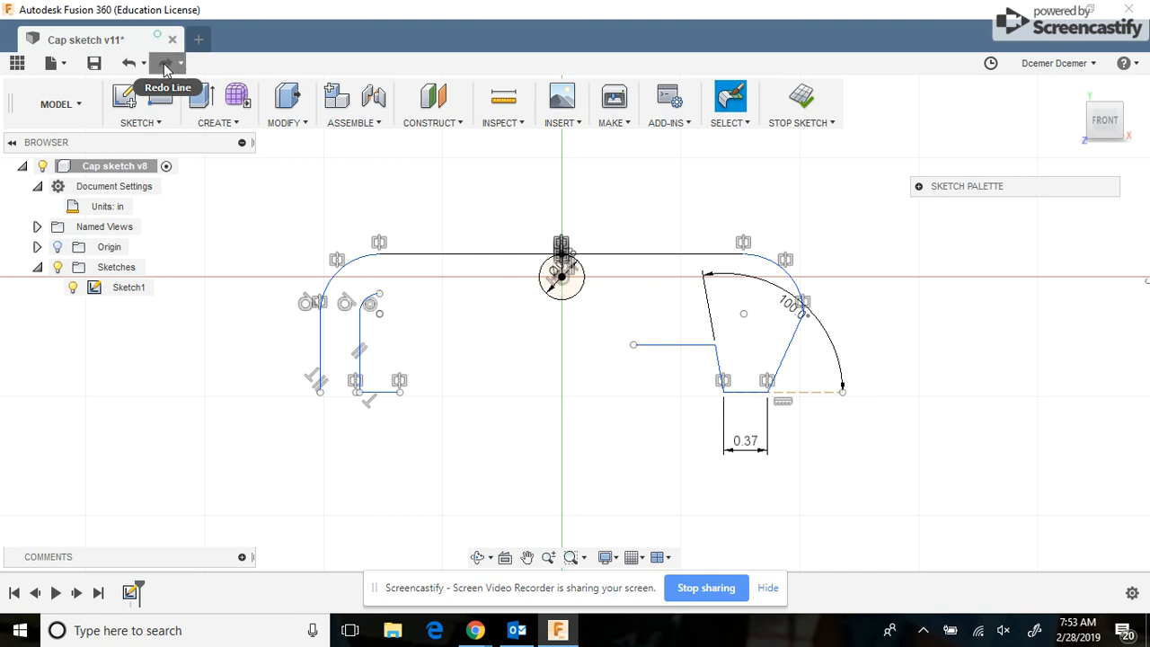
click(165, 65)
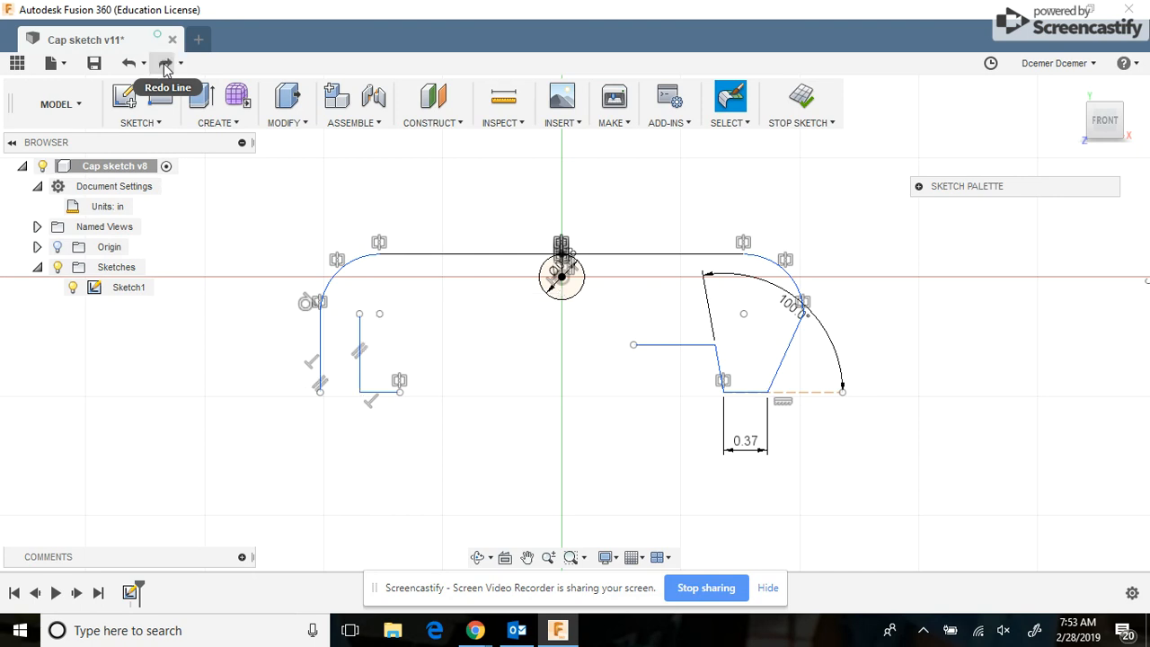
click(165, 65)
click(165, 64)
click(165, 64)
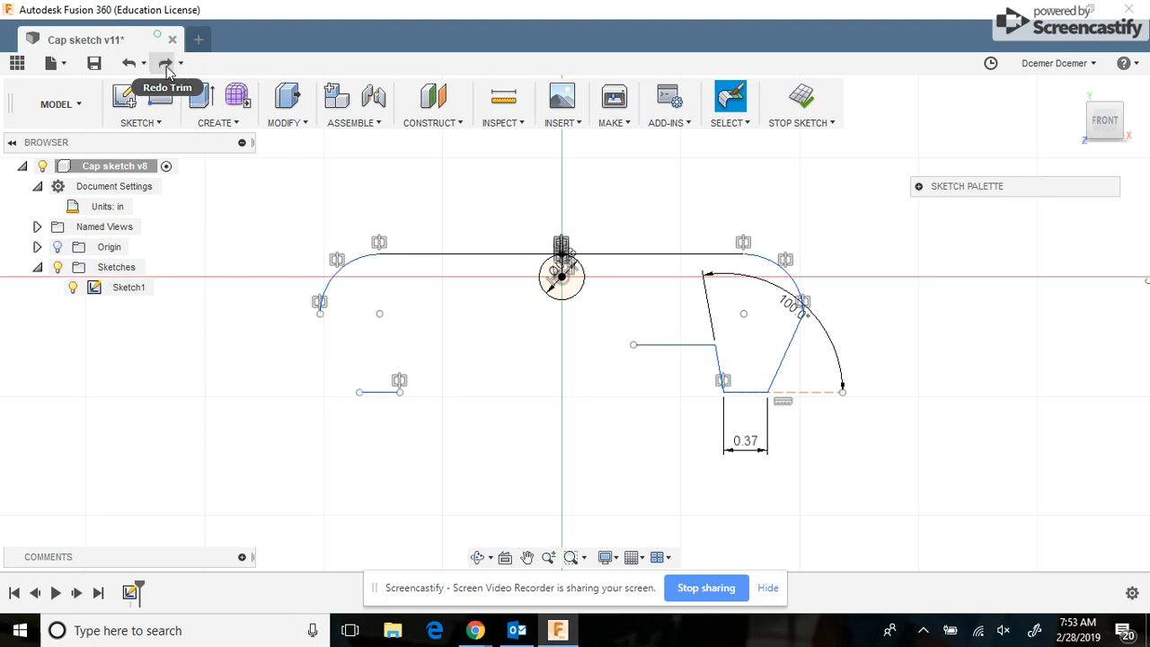
Redo the left leg outline with its slanted side, 0.42 in bottom line and vertical inner edge, plus the horizontal underside line closing the profile.
click(165, 64)
click(165, 65)
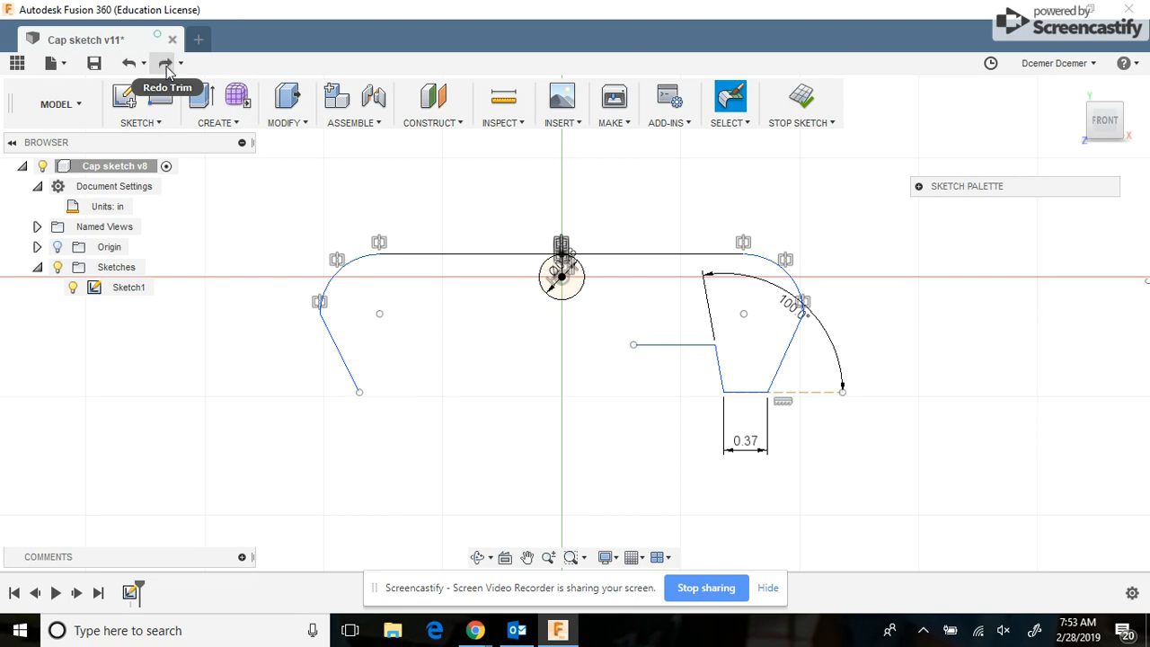
click(166, 64)
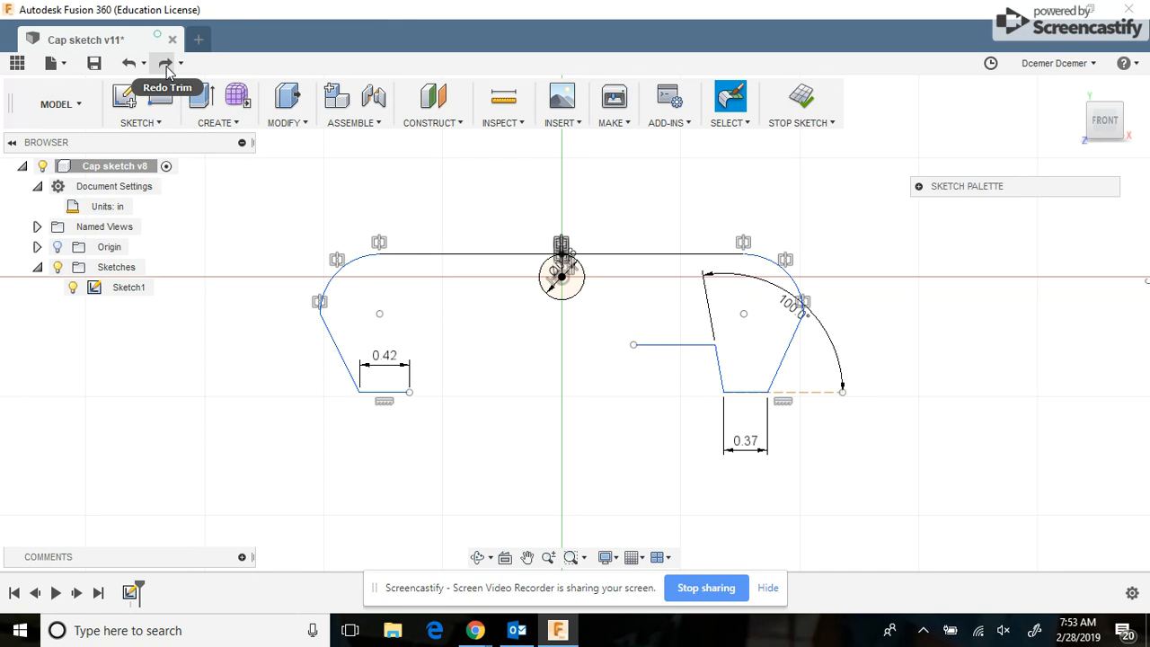
click(165, 65)
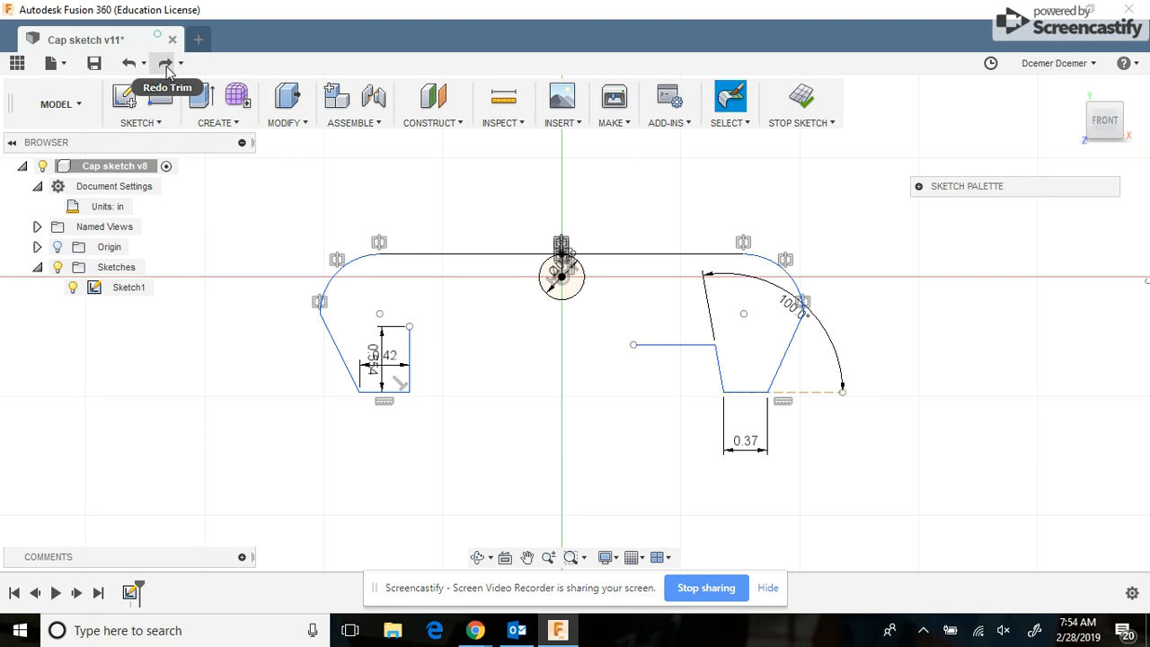
click(166, 62)
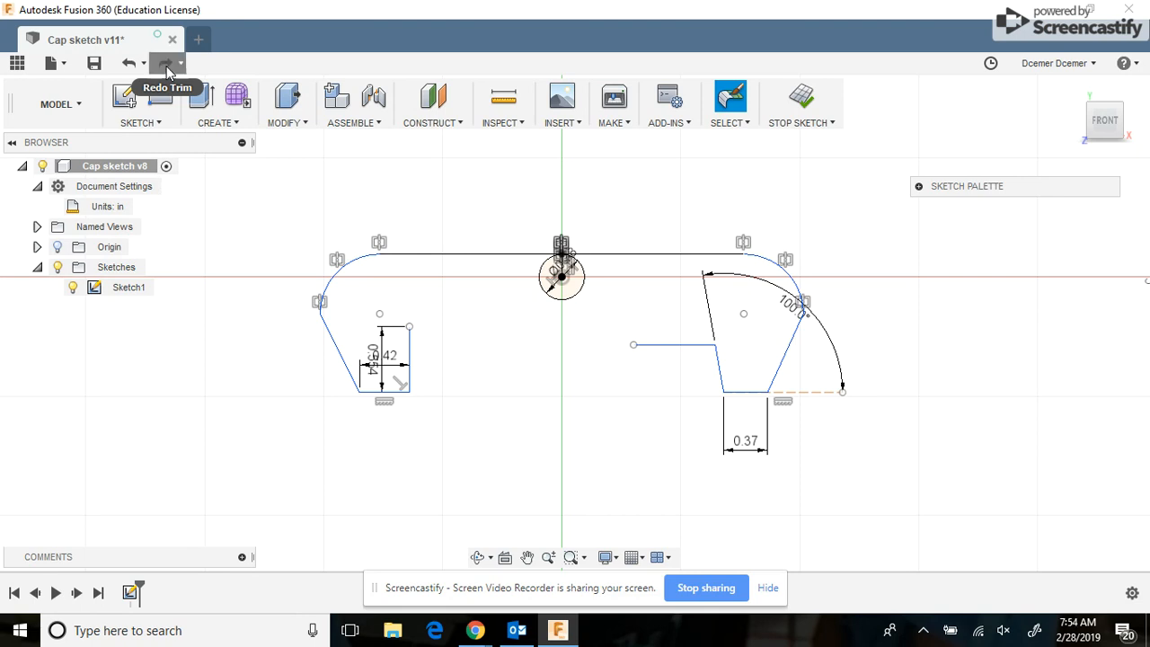
click(166, 63)
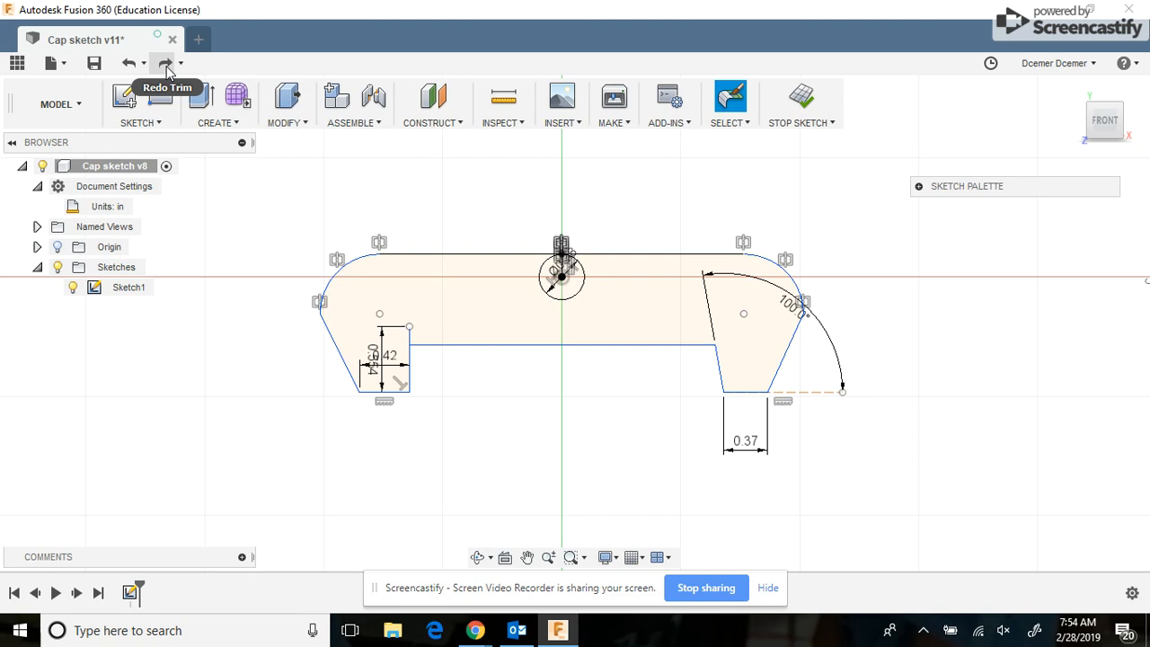
Redo the trim of the left leg's inner edge and the larger circle concentric with the hole, including its trims against the profile's upper edge.
click(166, 63)
click(166, 63)
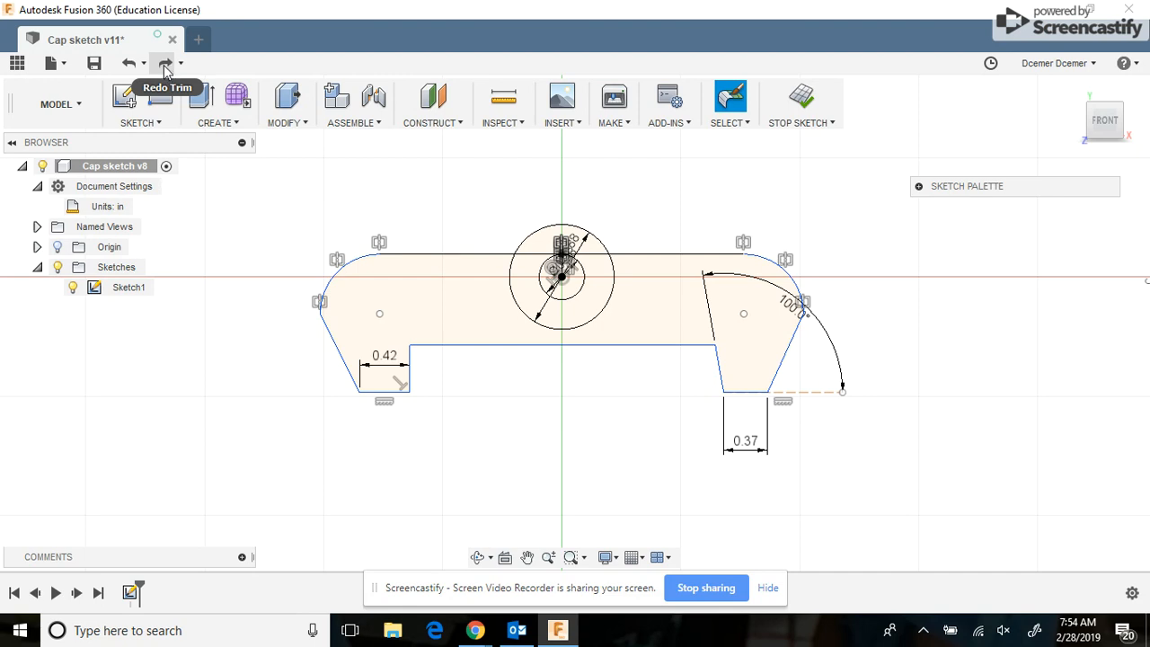
click(164, 65)
click(164, 65)
click(165, 65)
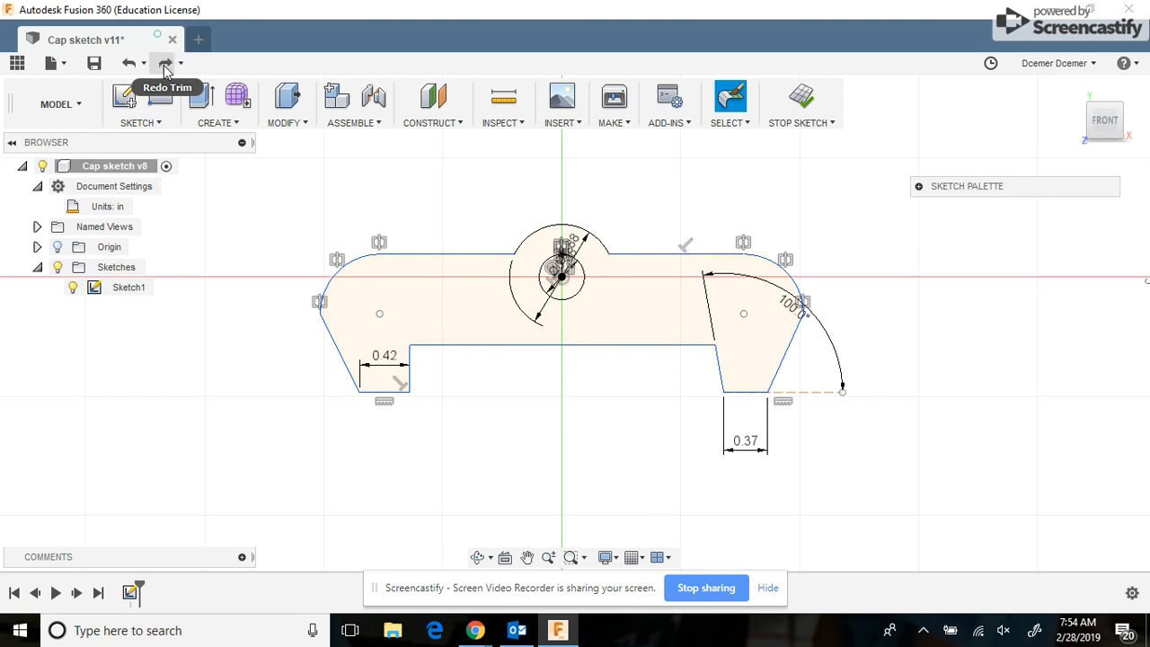
Redo the two R0.063 in fillets beside the central arc and the extrusion of the finished profile.
click(165, 65)
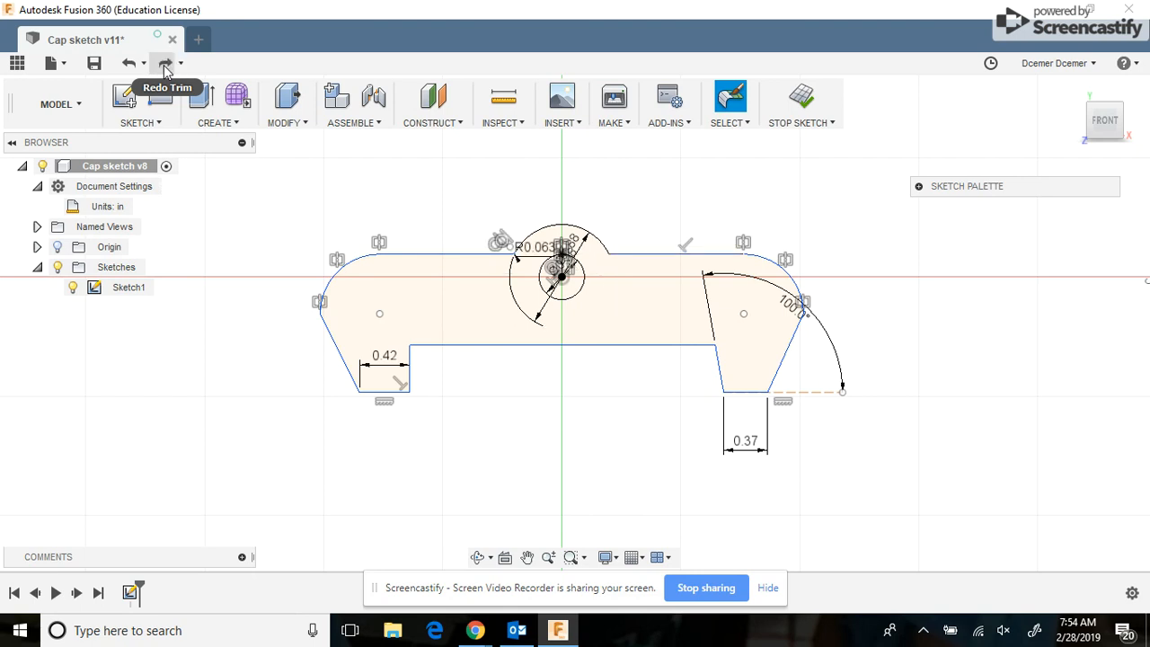
click(165, 65)
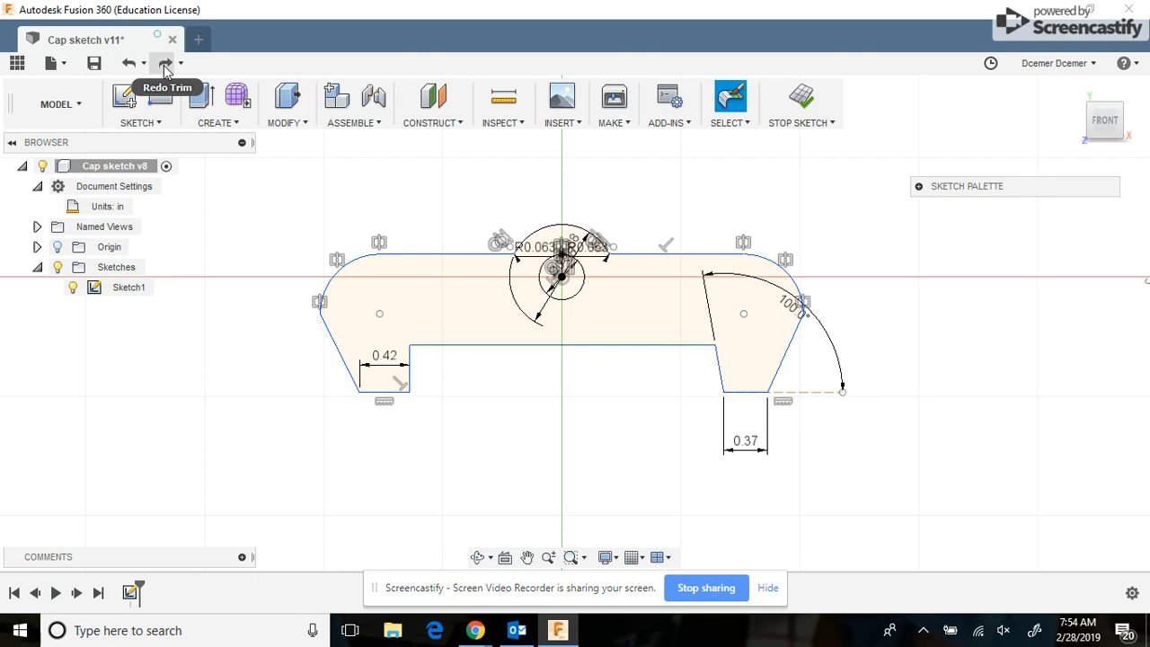
click(165, 65)
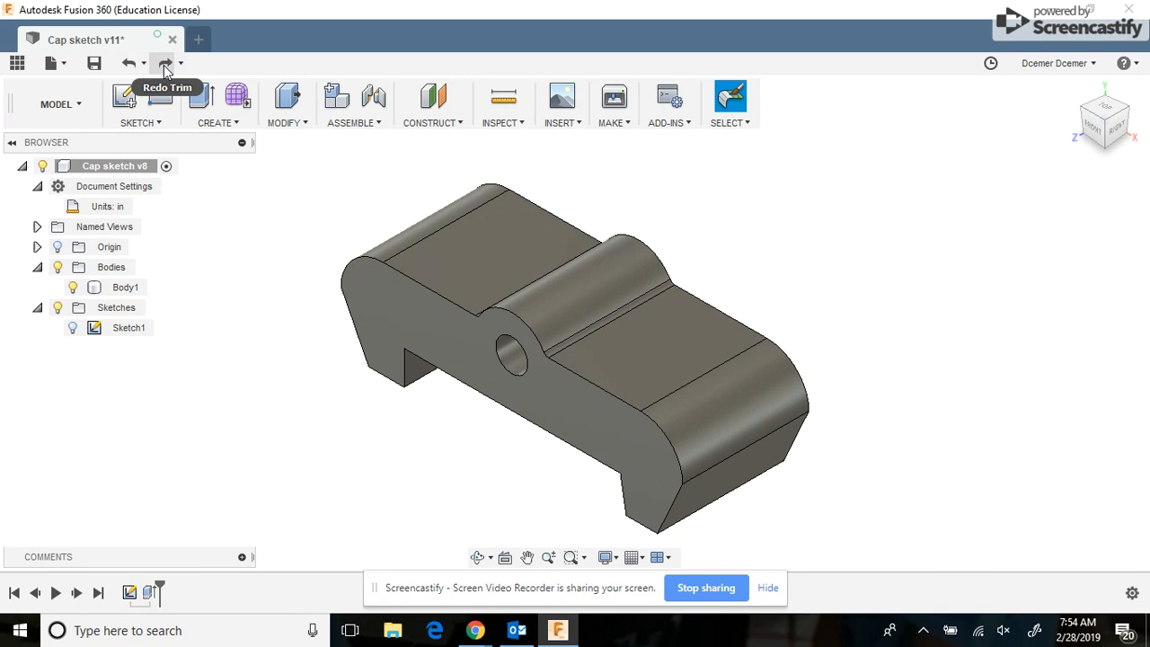
Redo the second sketch on the flat upper face, with a 0.44 in locating line and concentric 0.38 in and 0.88 in diameter circles.
click(164, 64)
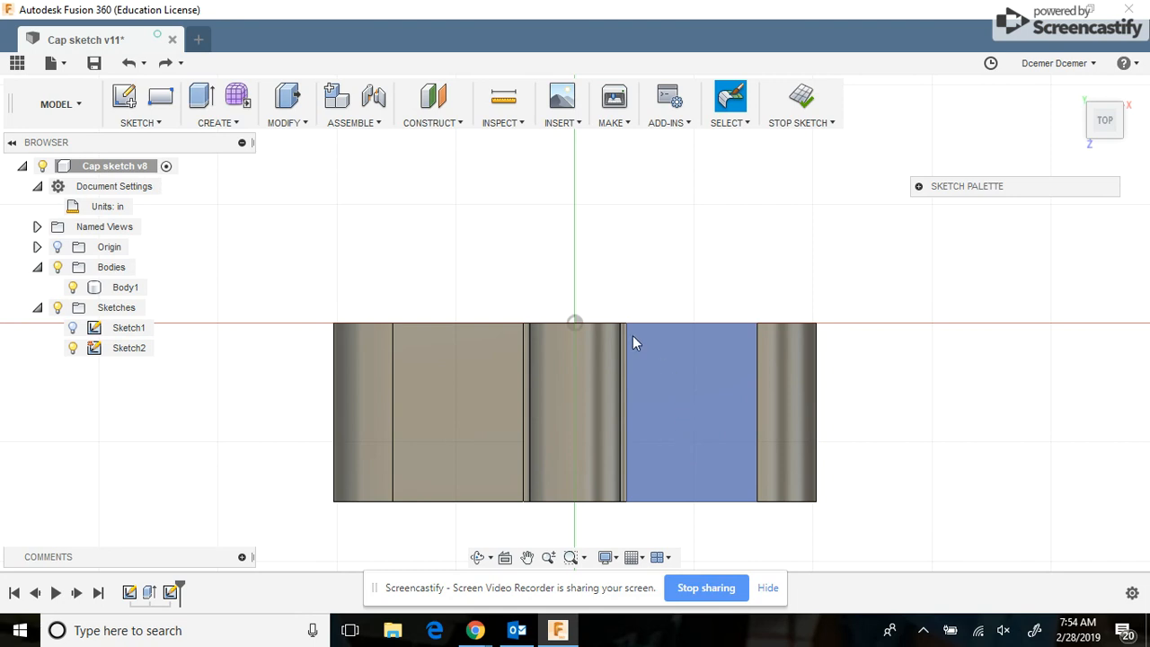
click(165, 65)
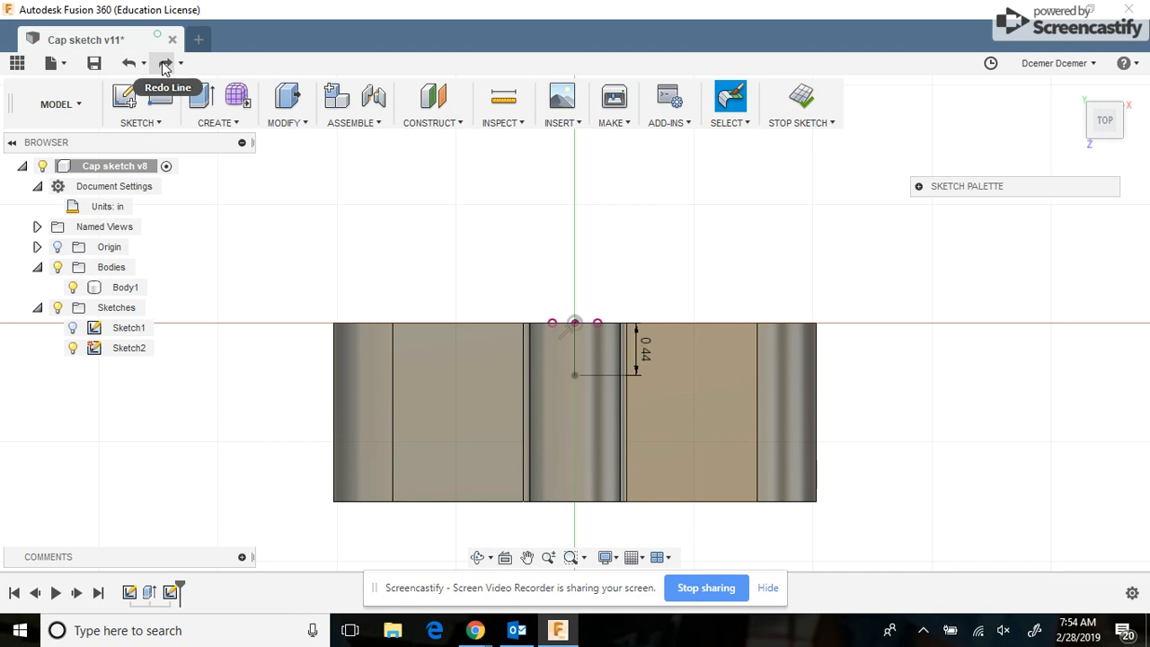
click(165, 65)
click(164, 65)
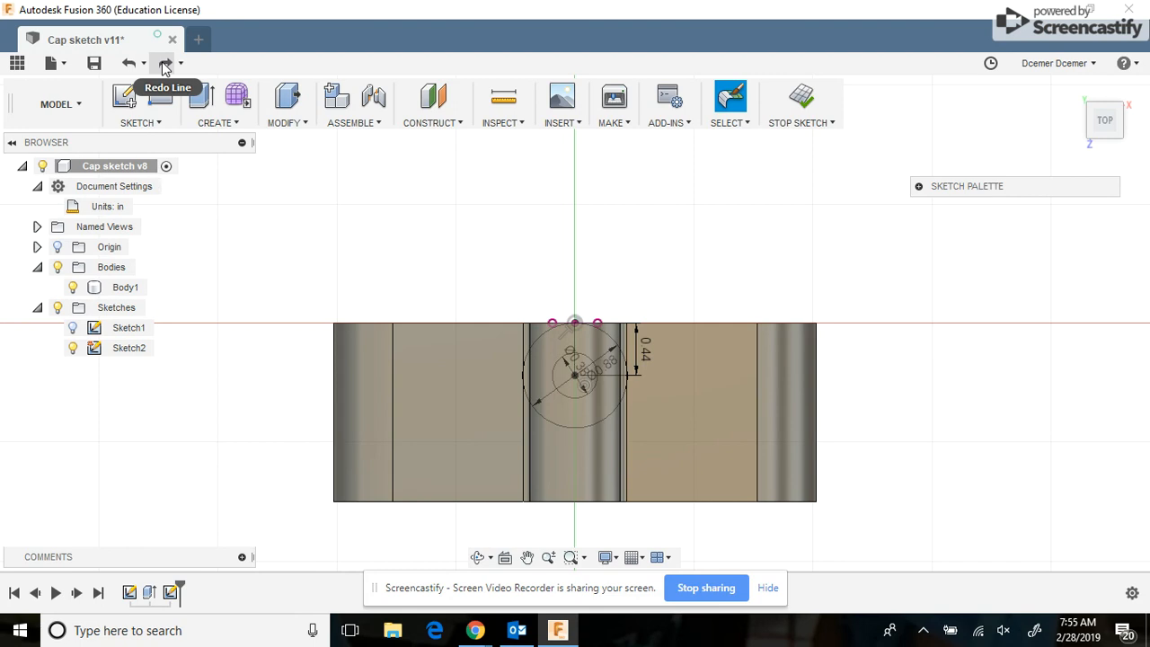
Redo the lug layout with the 1.07 in locating line, the 1.40 in centre line and concentric 0.44 in and 0.88 in diameter circles.
click(165, 64)
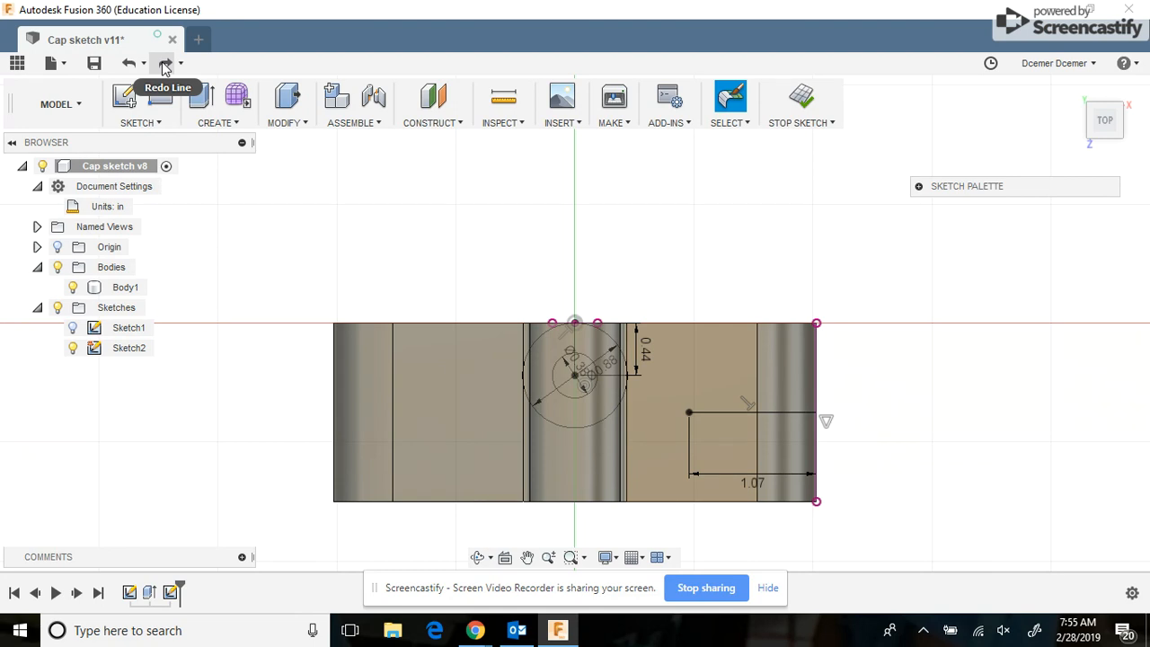
click(165, 63)
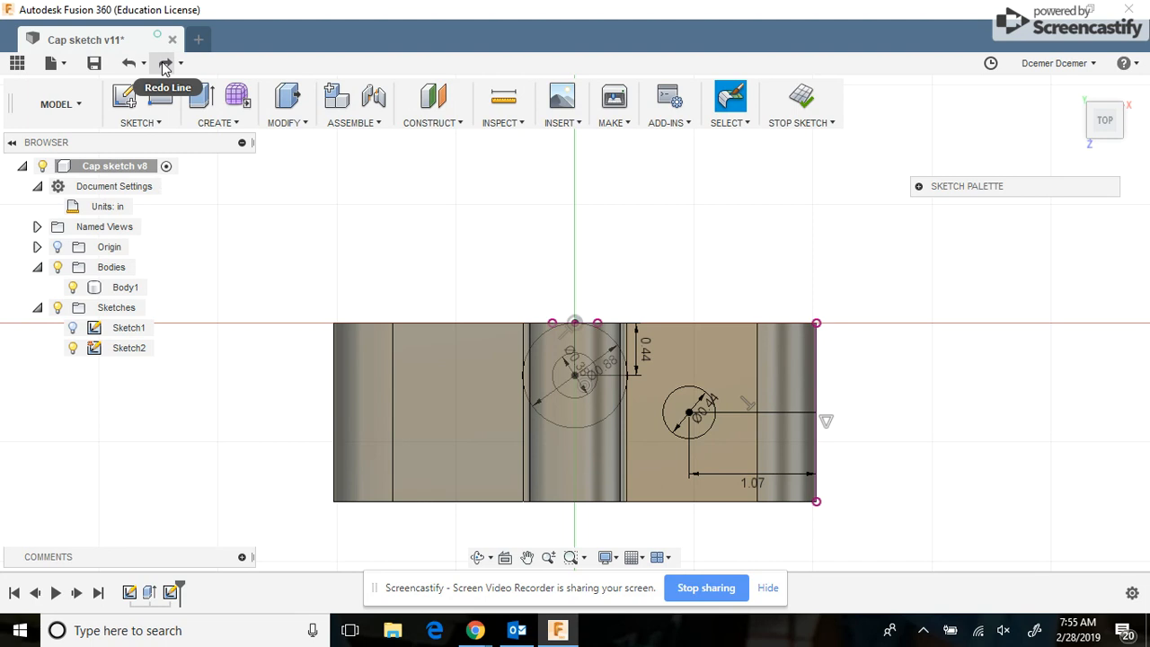
click(164, 64)
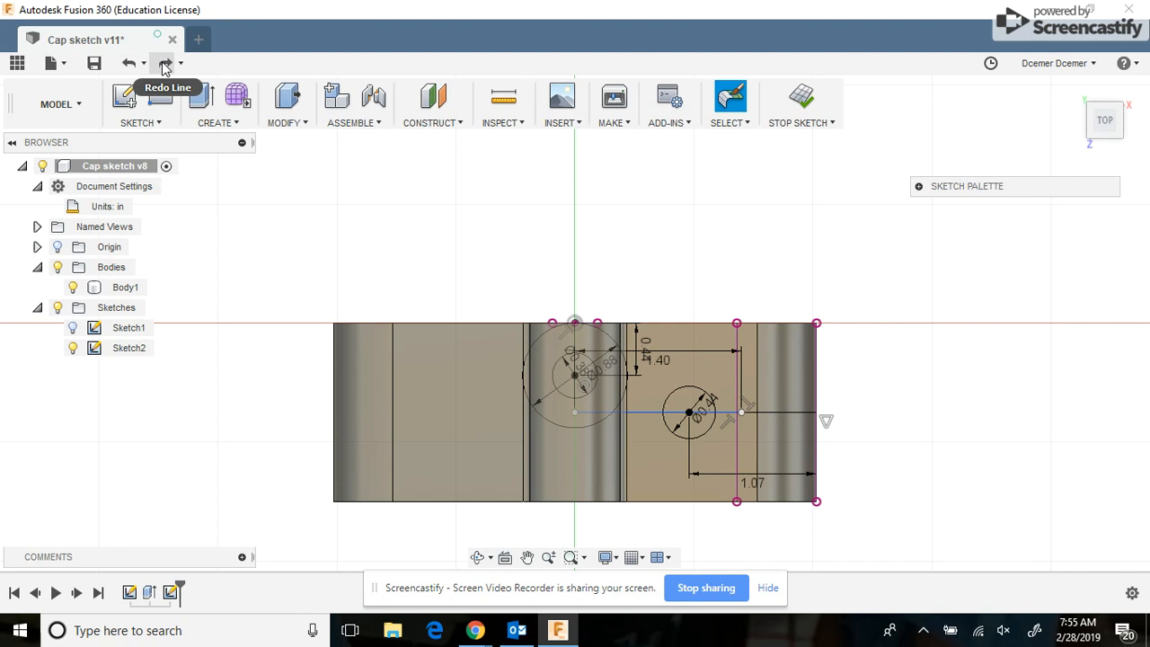
click(164, 65)
click(165, 65)
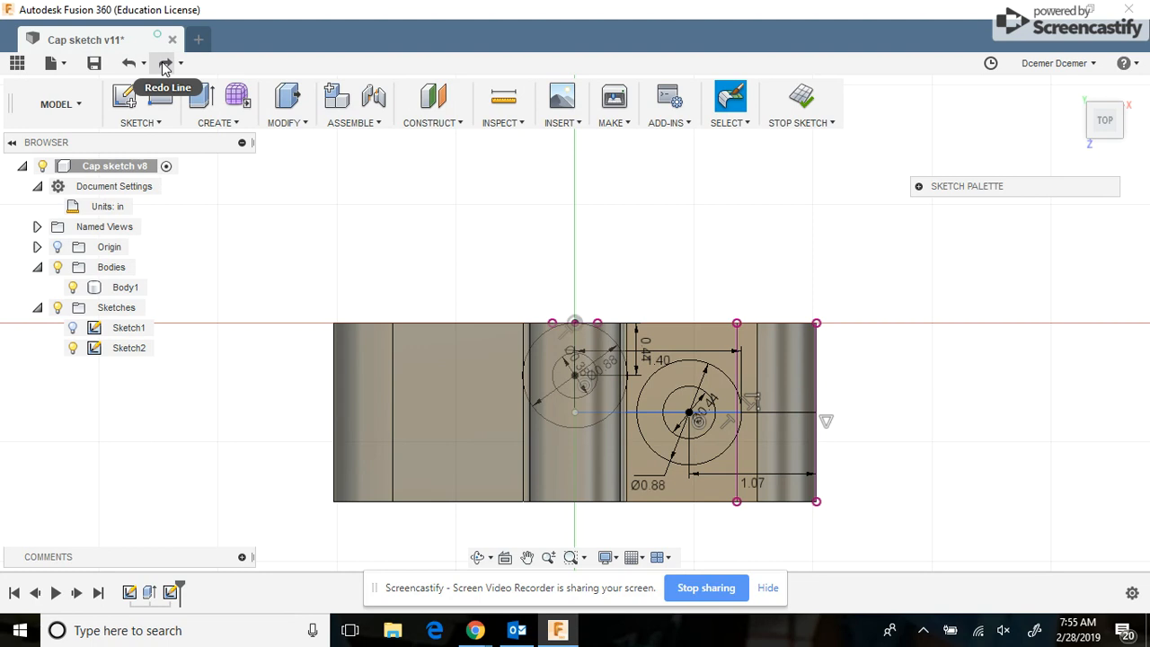
Redo the two horizontal lines offset 0.44 in to either side of the lug's centre line.
click(165, 65)
click(165, 65)
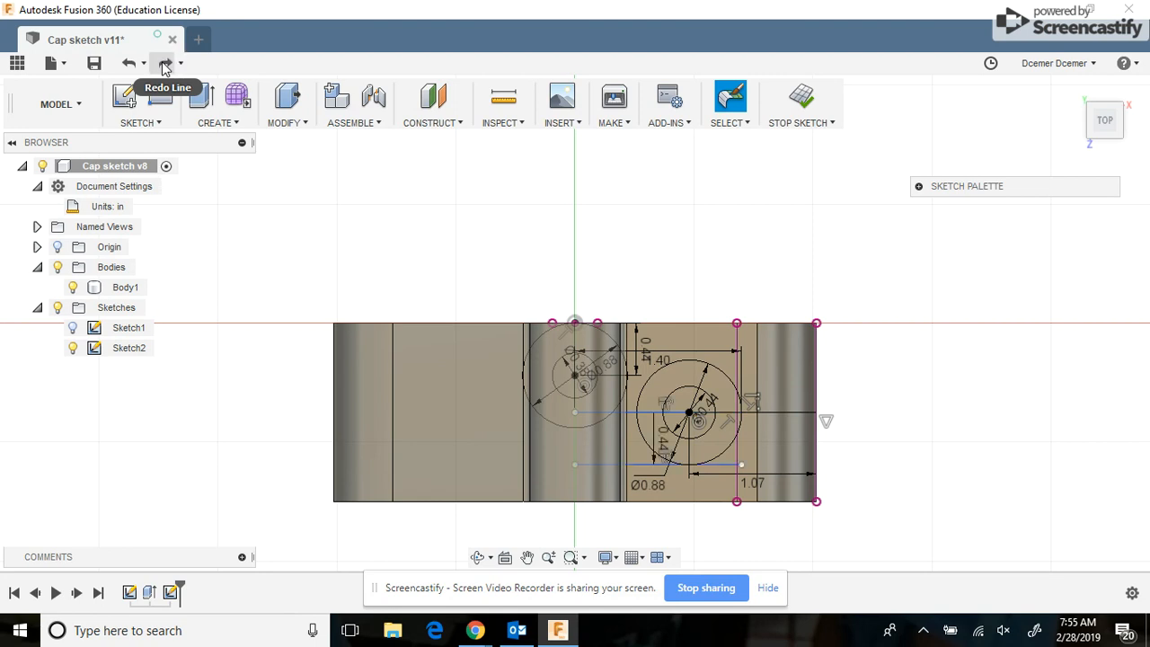
click(164, 65)
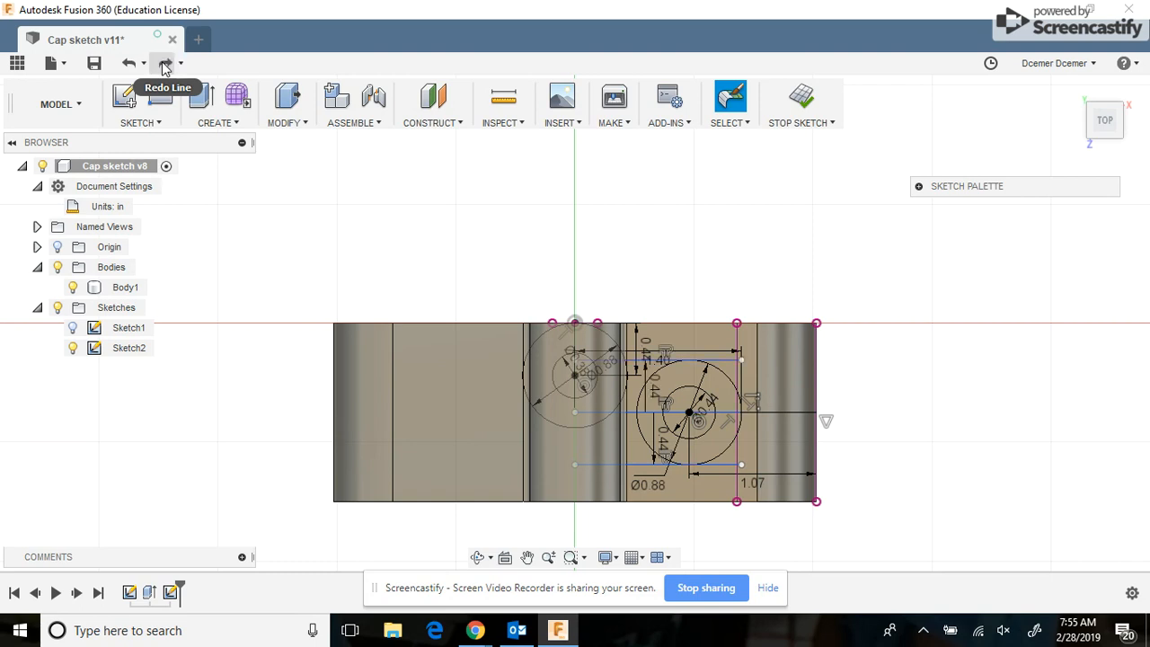
Redo the trims of the offset lines, outer circle and centre line that leave the lug's rounded outline around the 0.44 in circle.
click(165, 65)
click(164, 65)
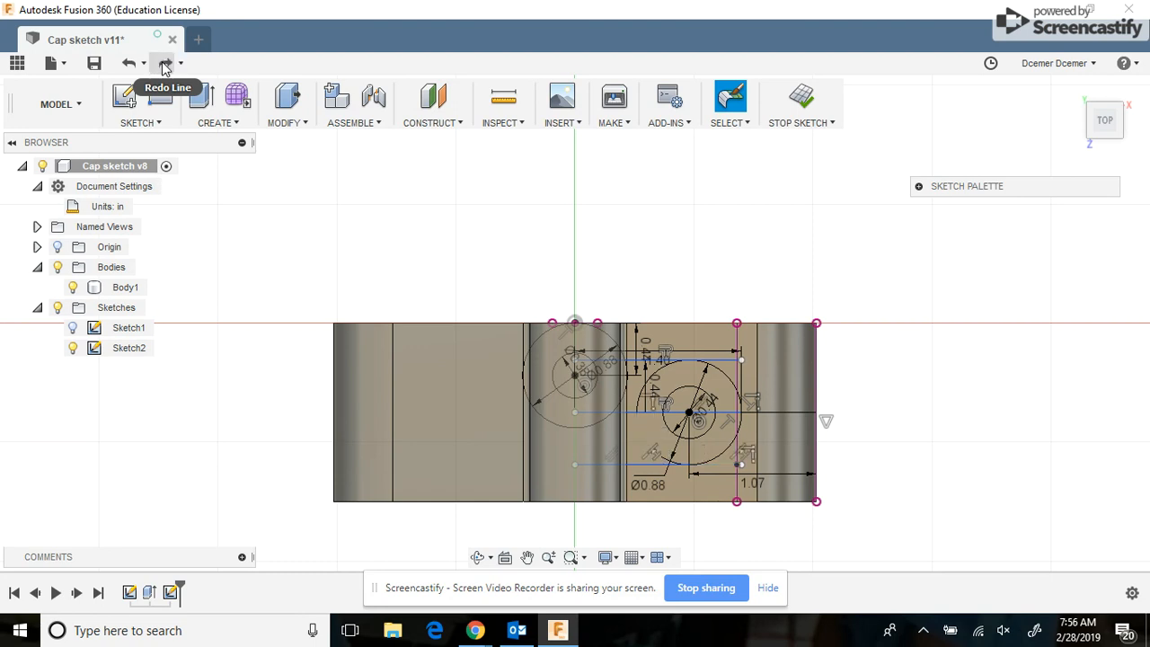
click(165, 65)
click(165, 65)
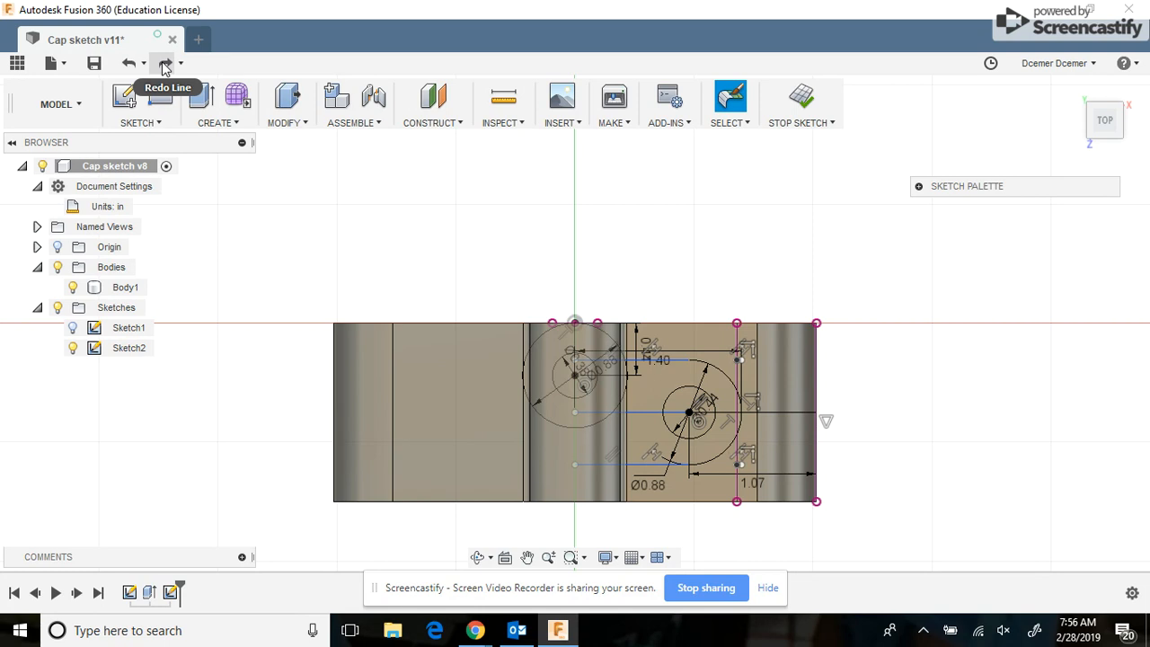
click(164, 65)
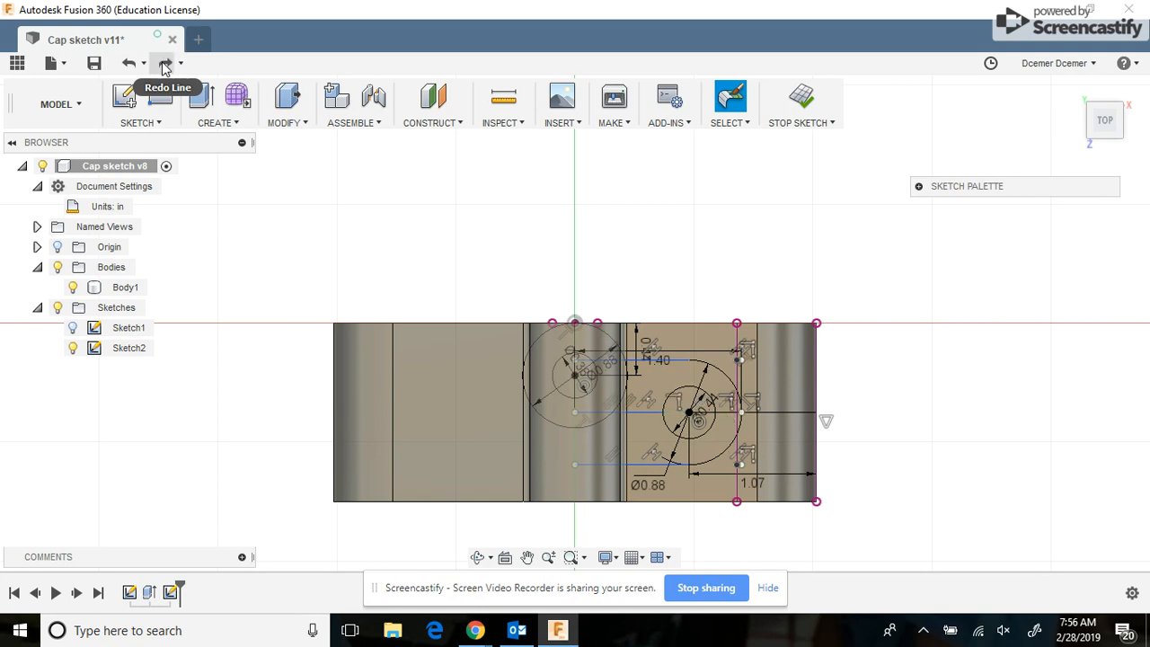
click(165, 64)
click(165, 65)
click(164, 64)
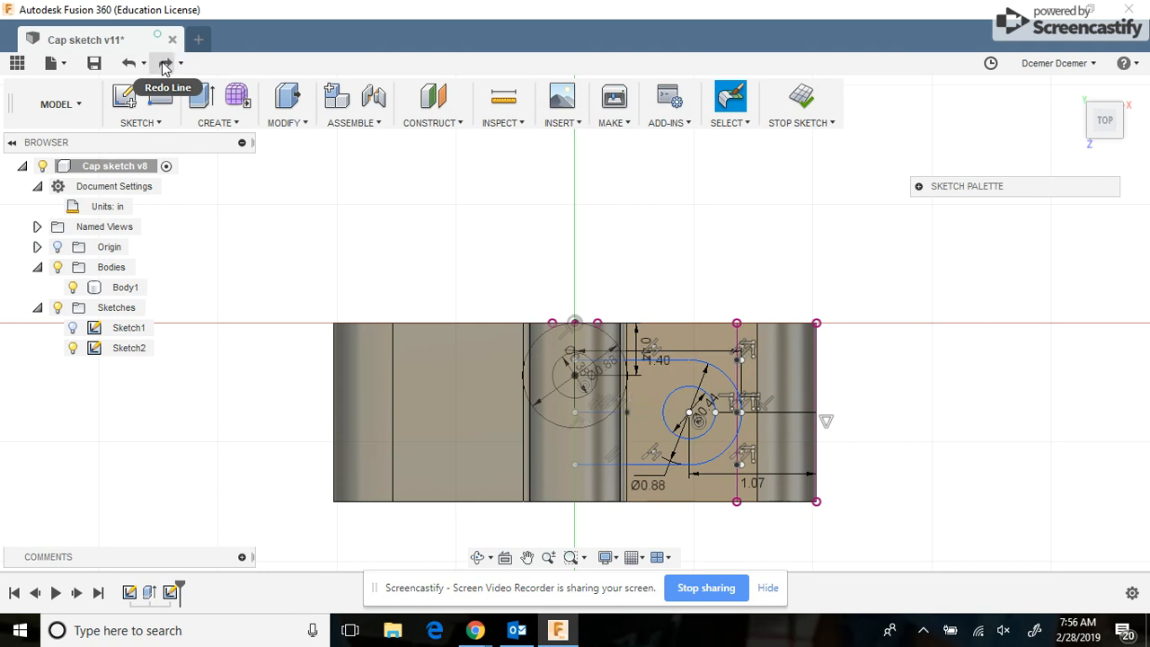
Redo the vertical line closing the lug profile and the body's visibility changes, through to the end of the second sketch.
click(165, 65)
click(164, 65)
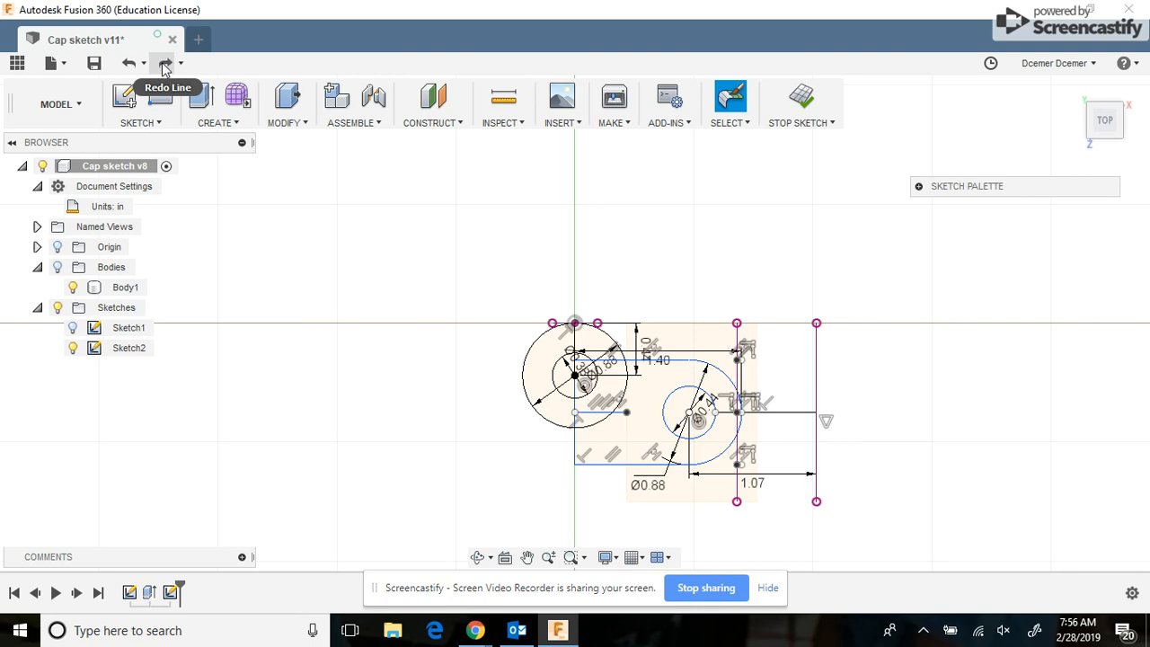
click(164, 66)
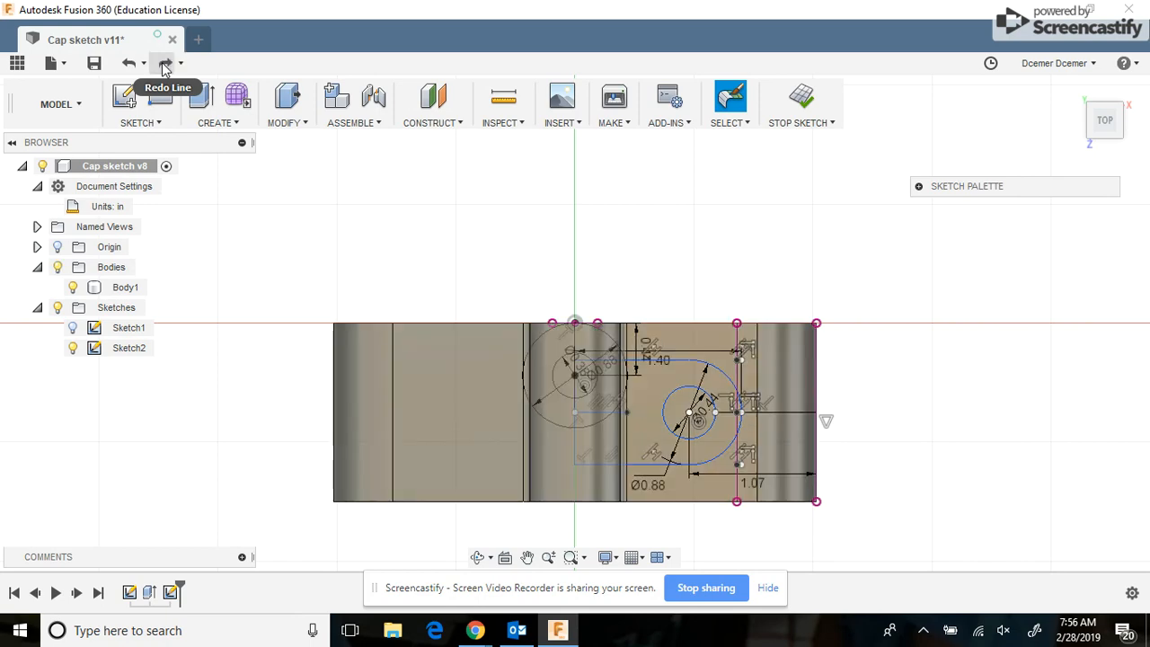
click(164, 66)
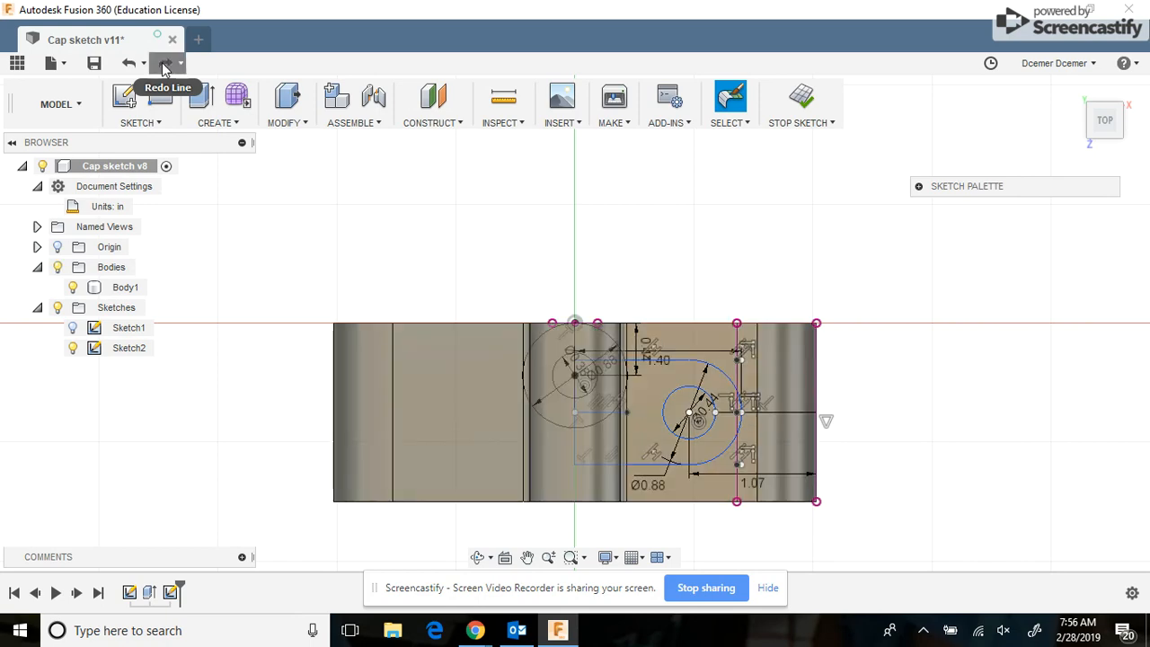
click(163, 67)
click(164, 66)
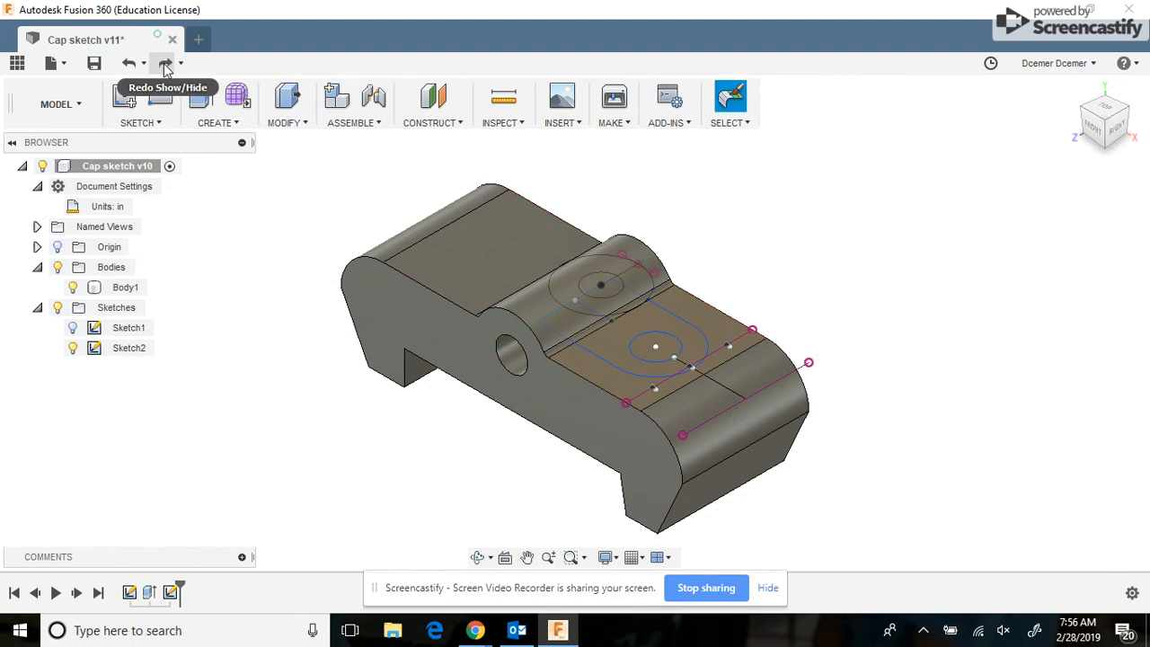
Redo the extrusions of the cylindrical boss and the rounded lug with its hole, along with the second sketch's visibility changes.
click(165, 65)
click(166, 65)
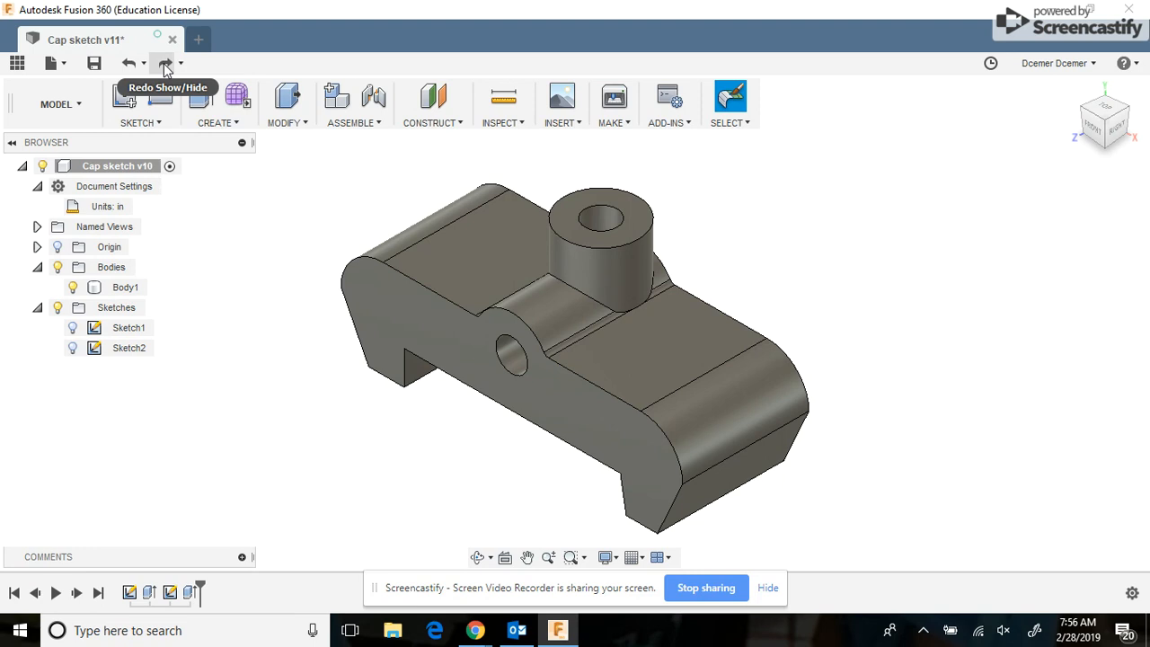
click(165, 65)
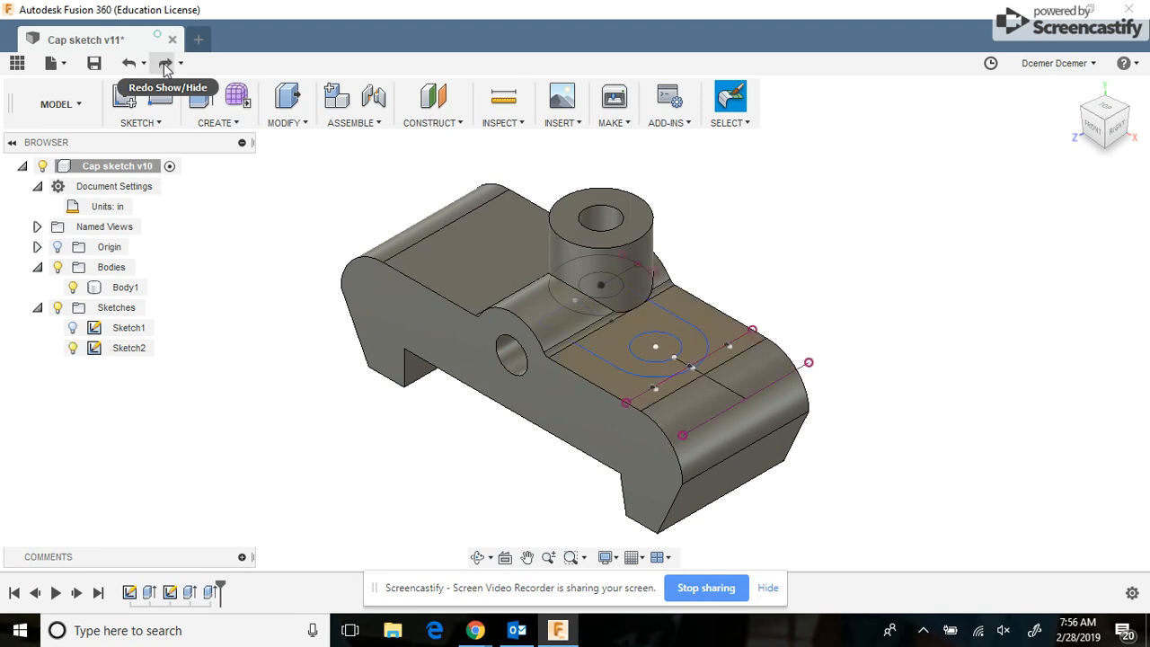
click(166, 65)
click(165, 65)
click(165, 65)
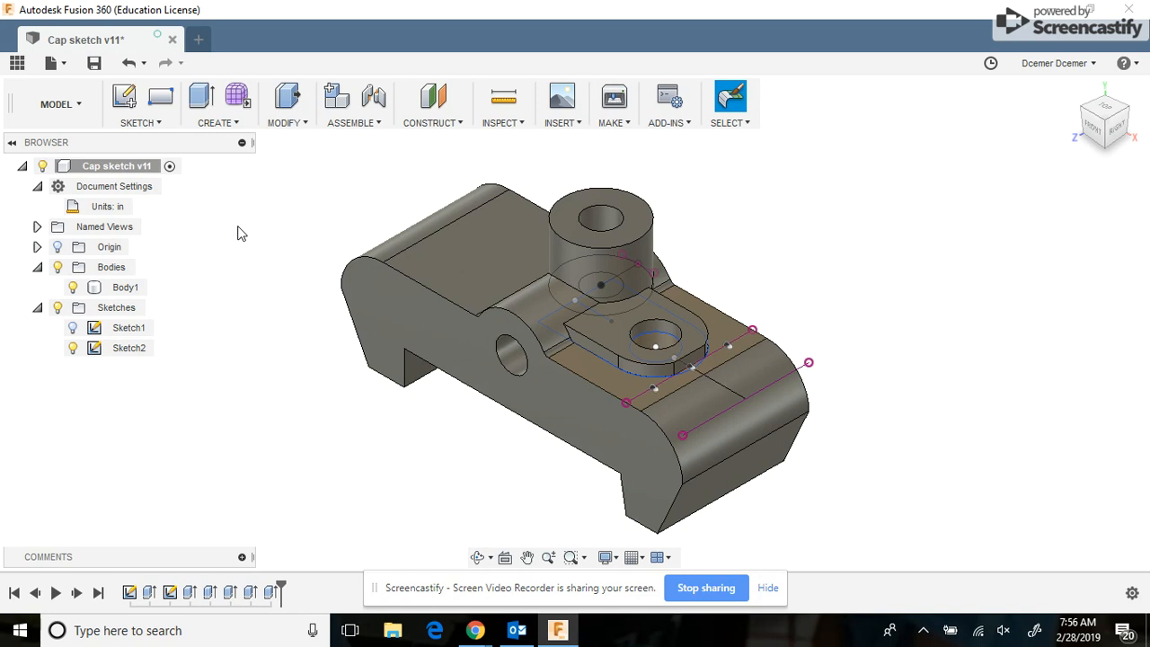
Fillet the chain of edges along the front face's upper contour with a 0.0625 in radius.
click(284, 123)
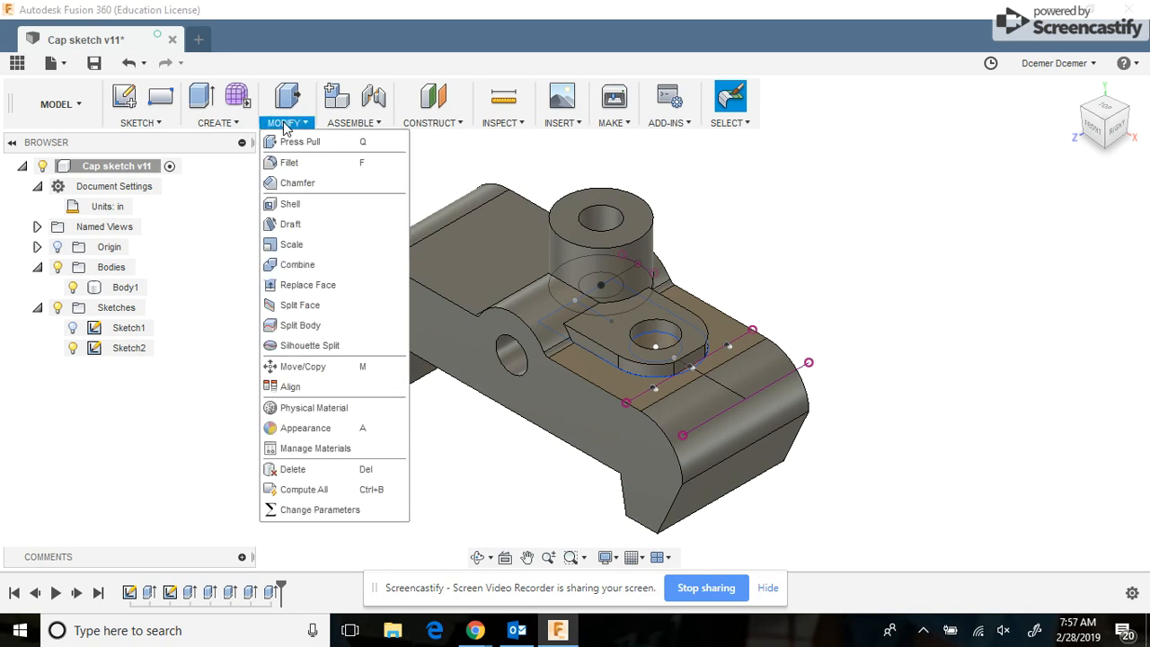
click(301, 169)
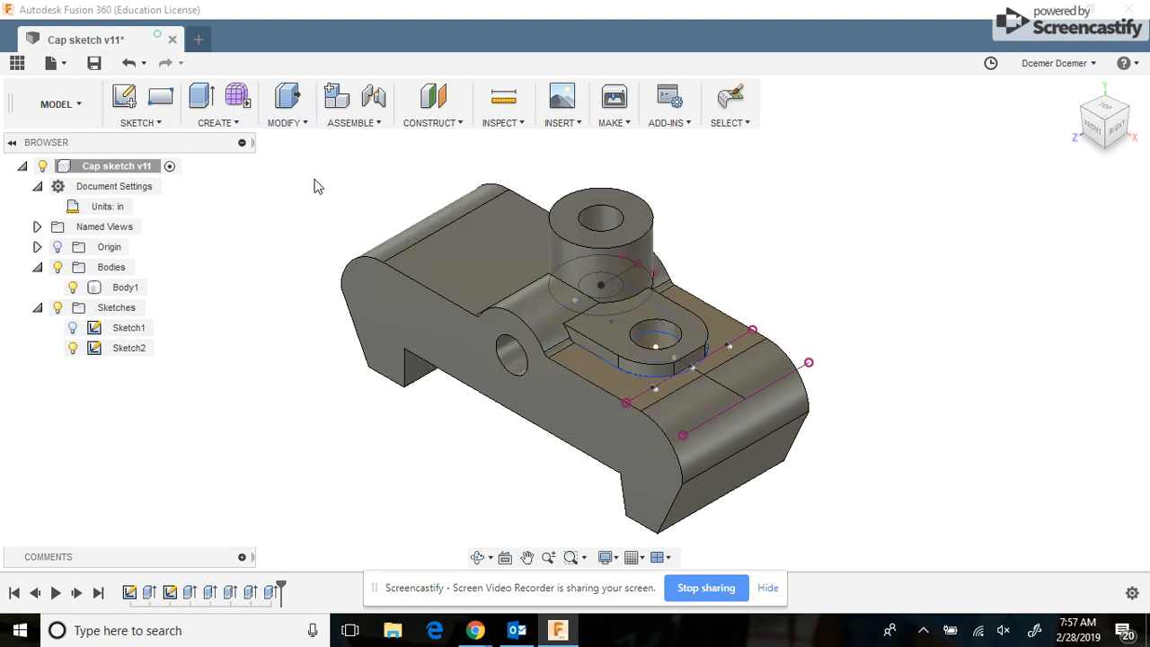
click(408, 277)
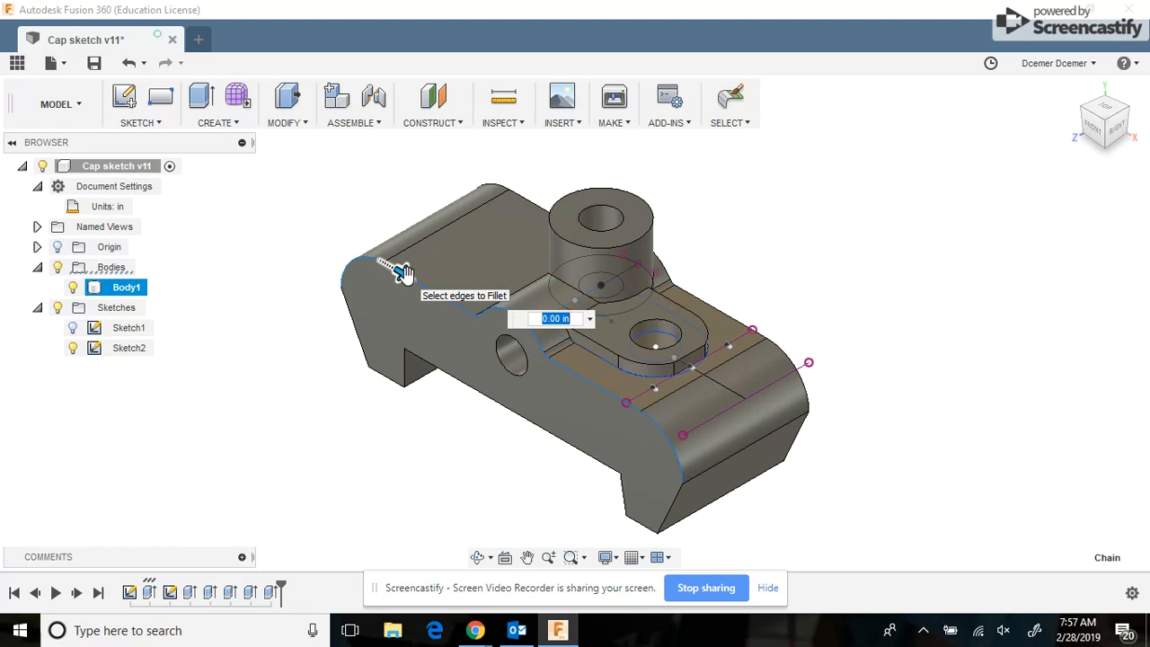
key(BackSpace)
text(.06)
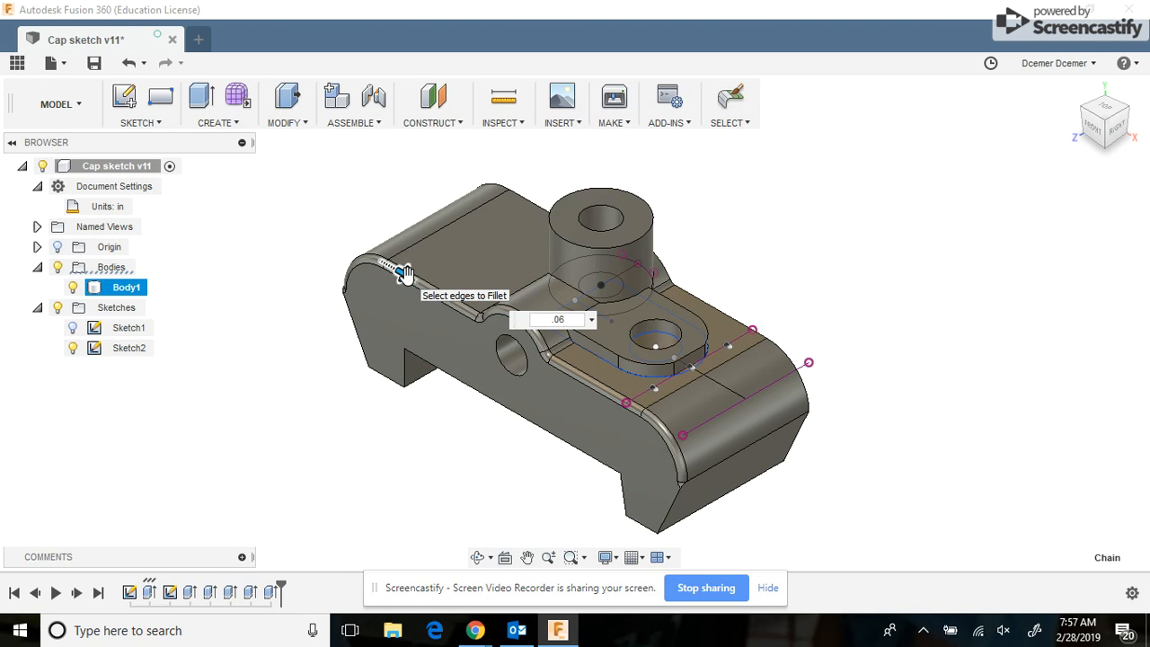
text(25)
key(Return)
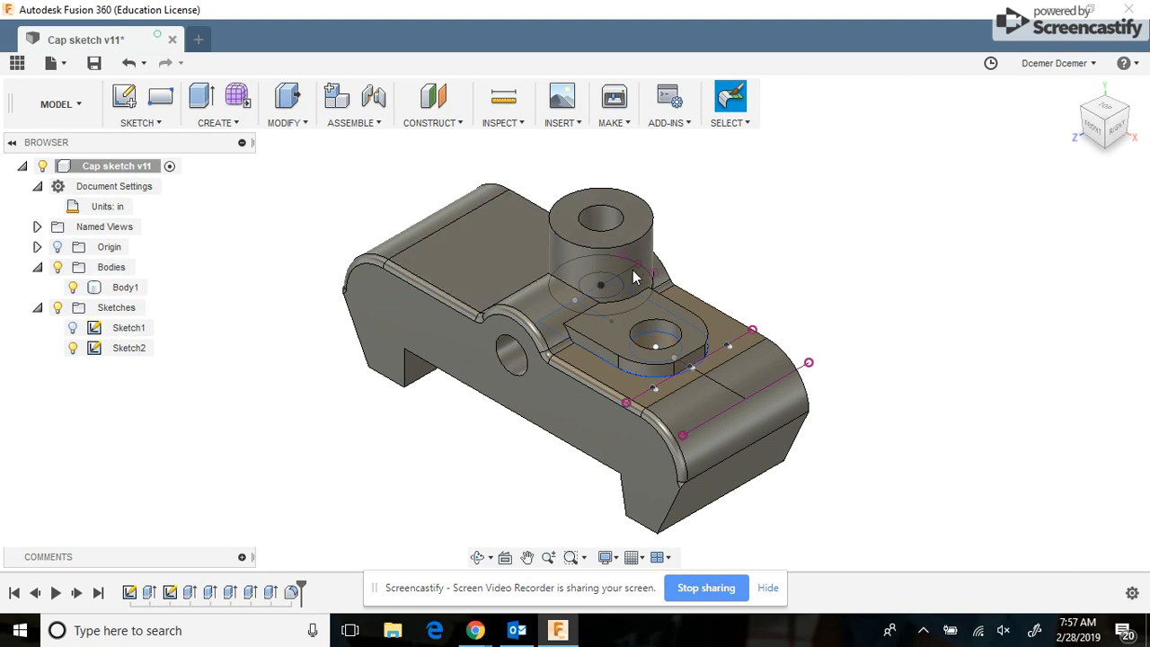